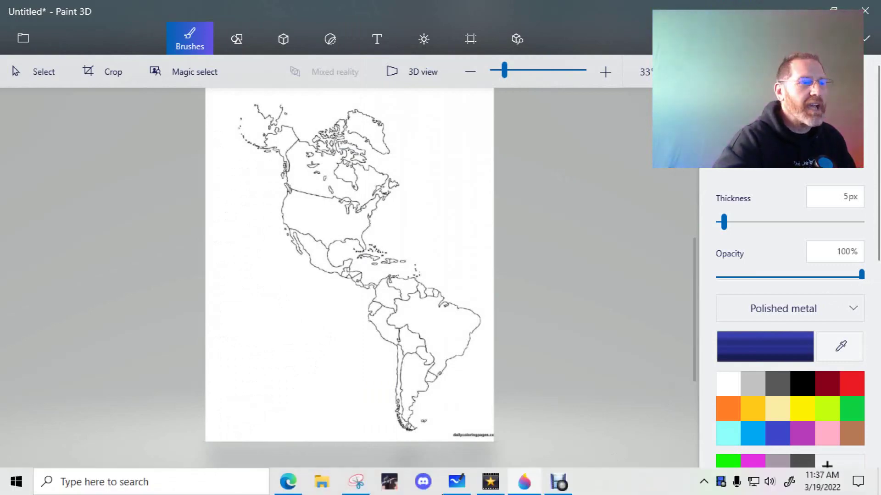
- Check the YouTube video's MoneyGram–Stellar partner country flags, then return to the Paint 3D map
left_click(289, 482)
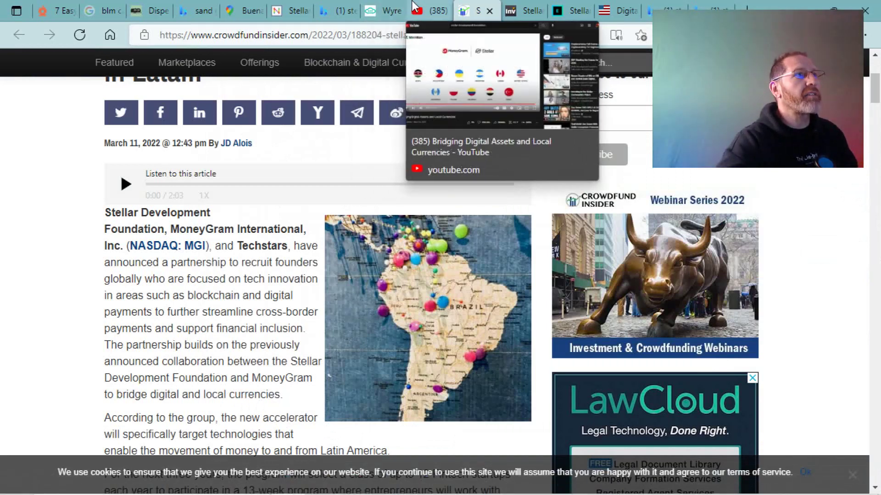
left_click(426, 10)
mouse_move(327, 342)
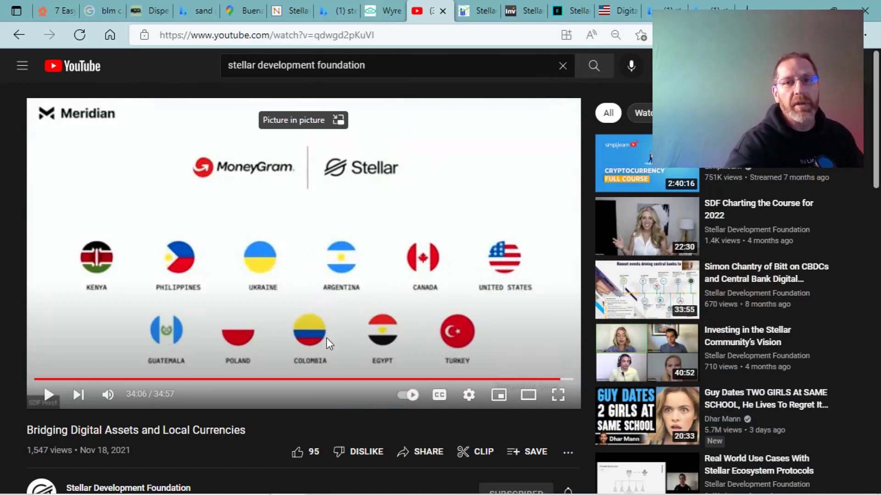
key("alt+Tab")
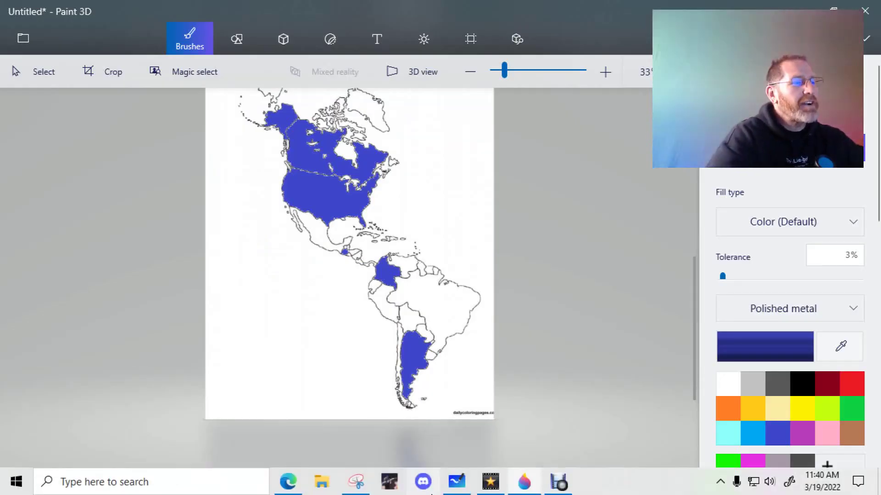
- Read the Crowdfund Insider article on the Stellar, MoneyGram and Techstars Latam partnership
left_click(288, 482)
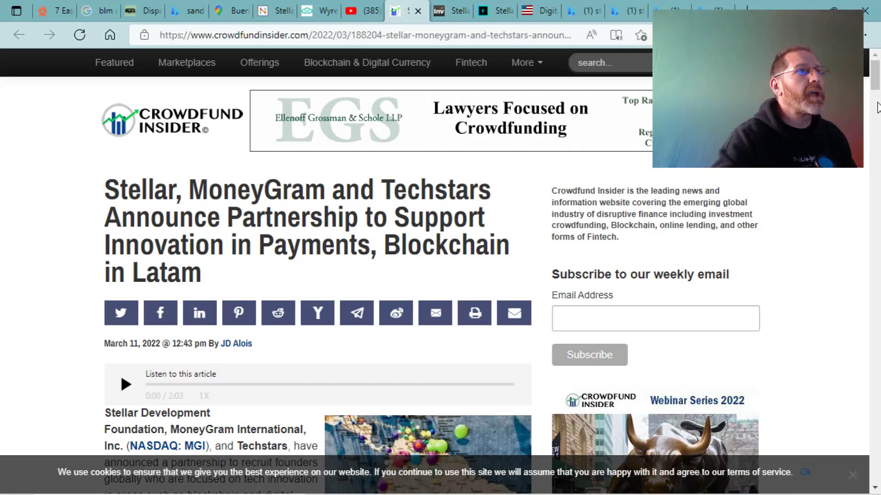
left_click(454, 6)
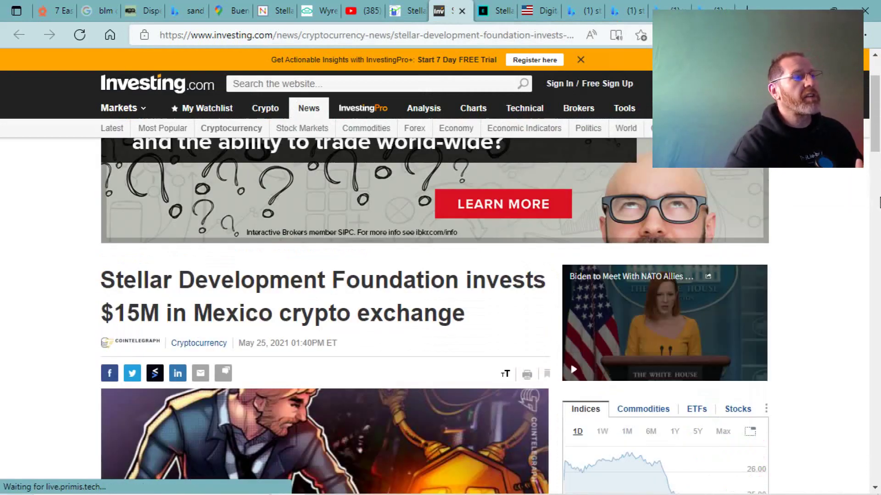
left_click_drag(876, 103, 876, 203)
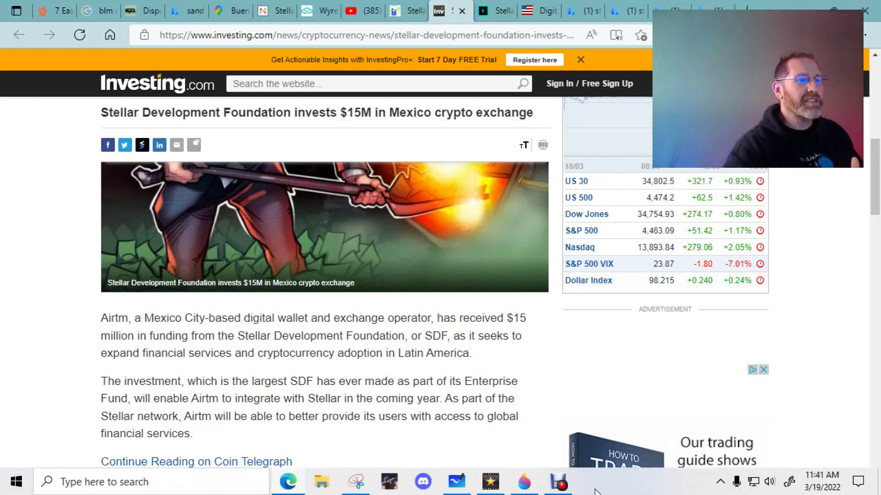
- Read the Elevenews article on Stellar's Canadian VCAD stablecoin after the Mexico investment story
left_click(289, 481)
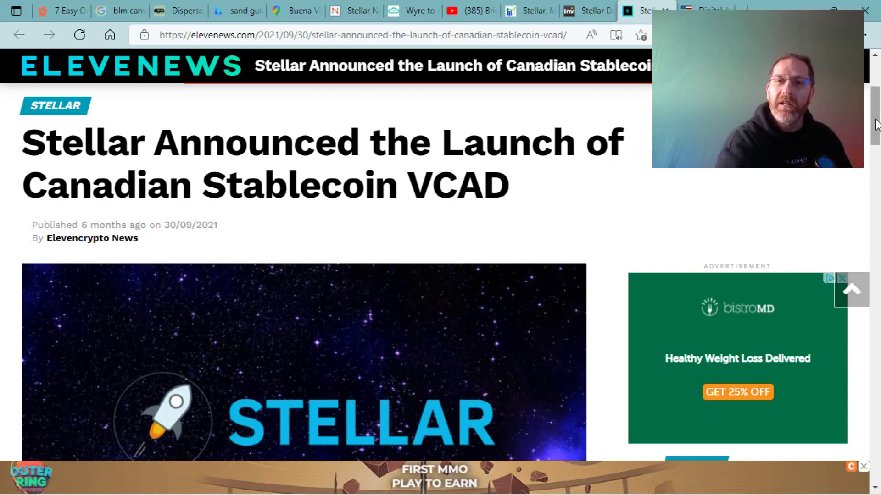
left_click(724, 5)
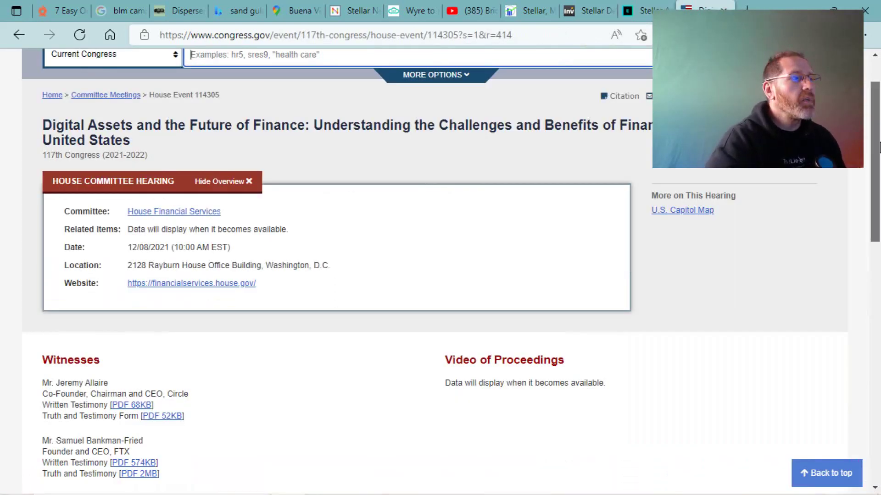
left_click_drag(876, 146, 876, 204)
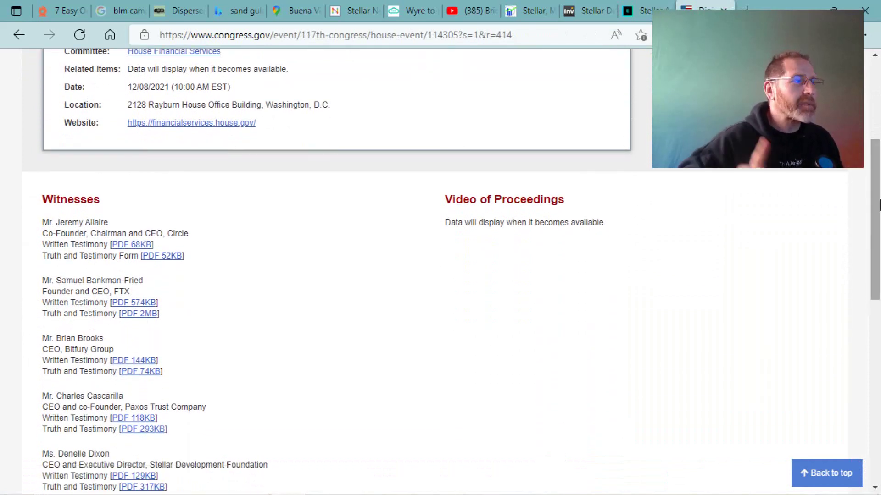
scroll(460, 296, "down", 1)
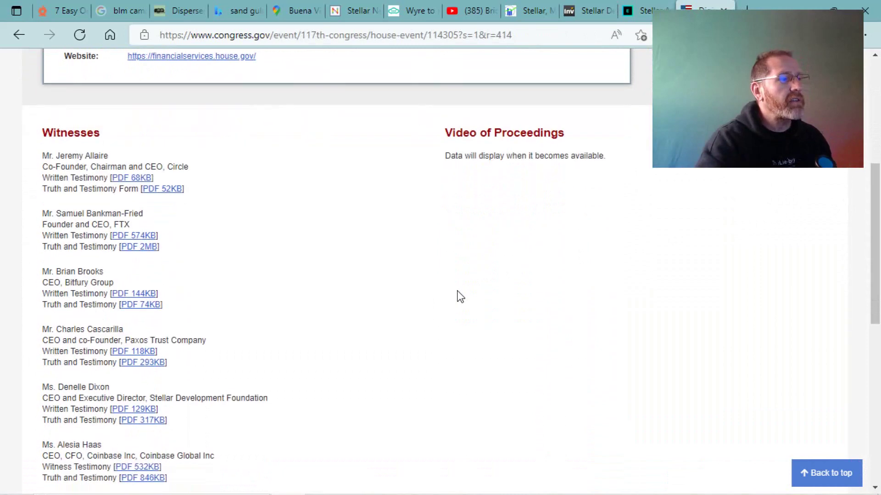
left_click_drag(875, 276, 874, 224)
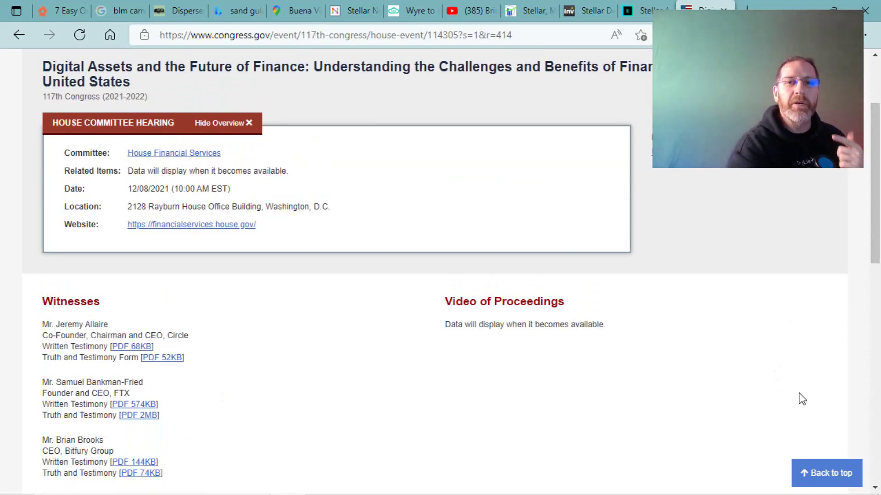
mouse_move(558, 482)
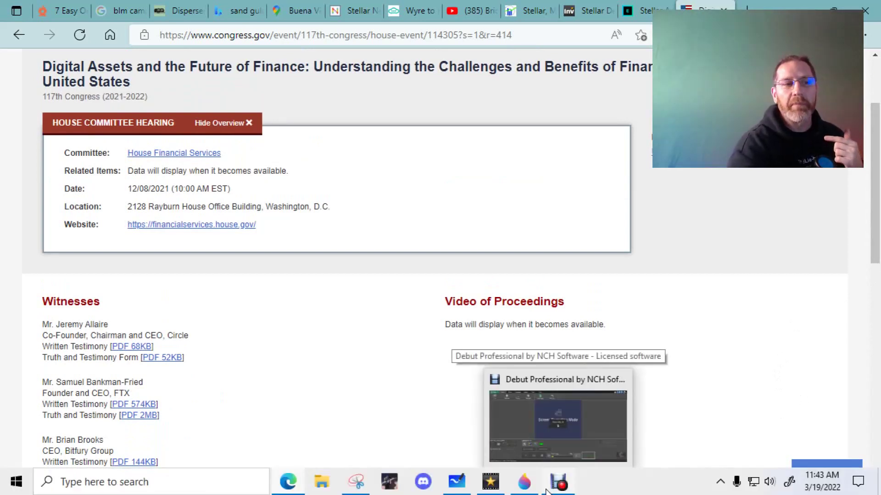
- Check the Armchair Trader article on Wyre's Stellar partnership in Brazil and Argentina, then return to Paint 3D
left_click(518, 486)
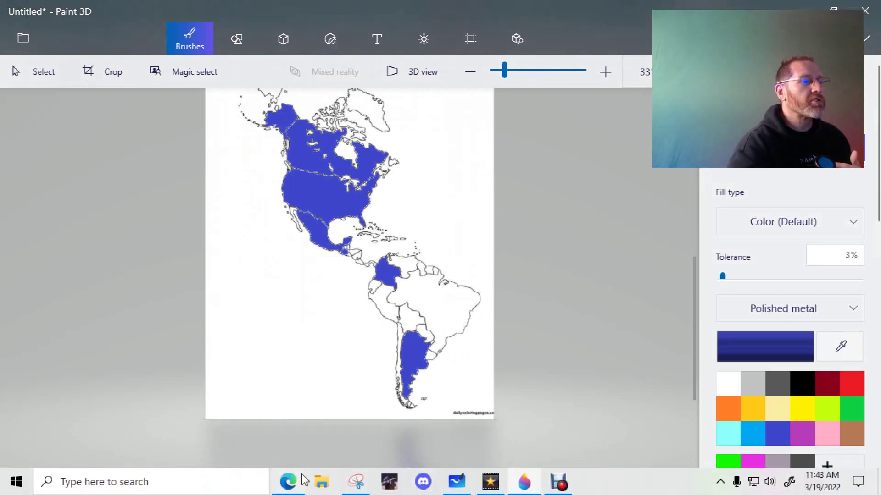
left_click(287, 482)
left_click(406, 10)
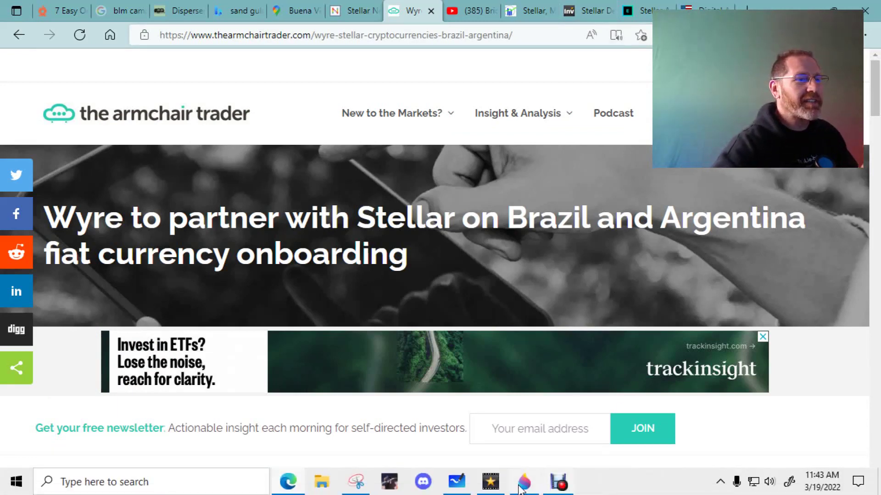
left_click(523, 482)
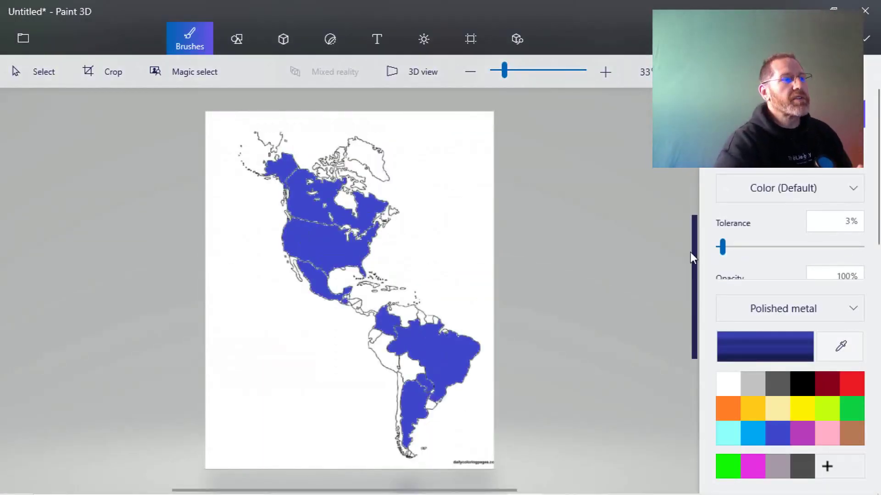